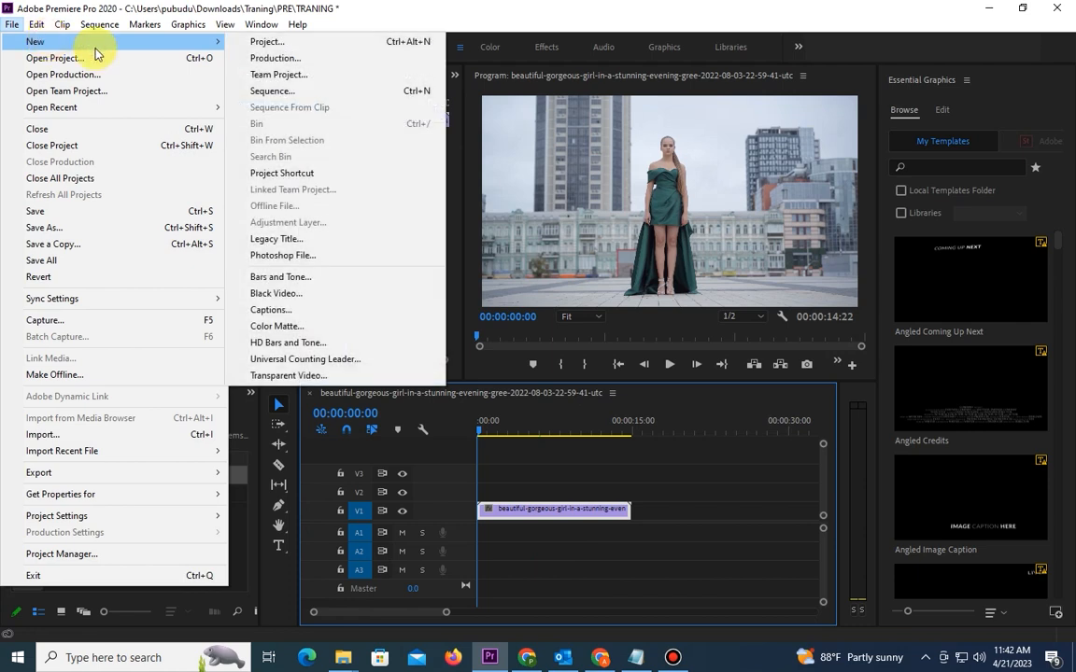
- Create a 3840 × 2160, 25 fps legacy title with the default name and enlarge its properties and styles areas
left_click(285, 237)
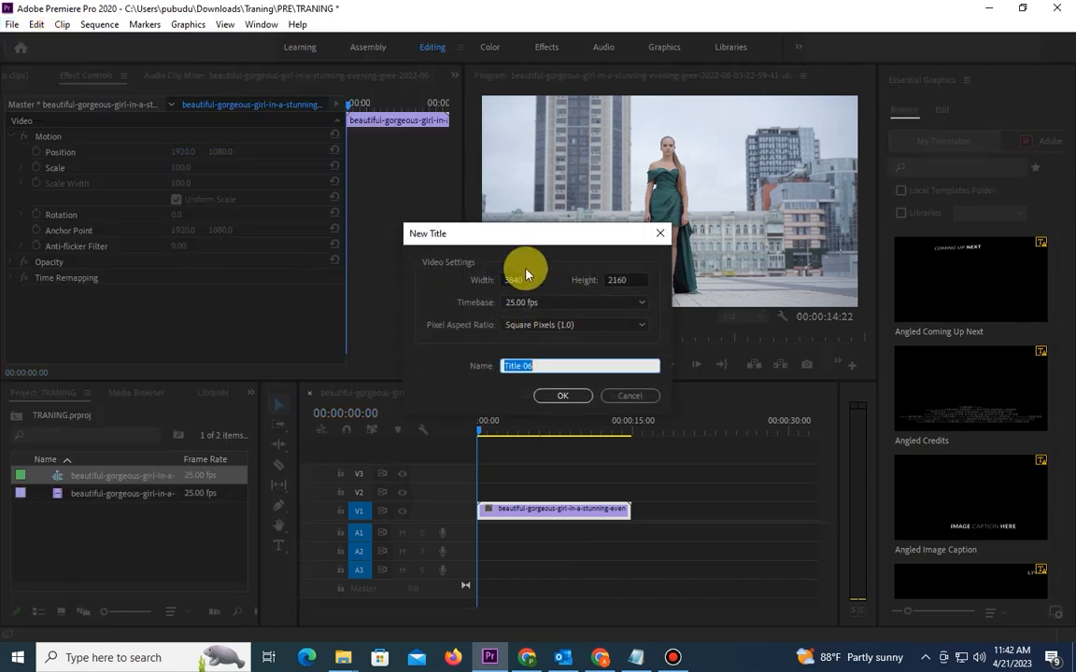
left_click(562, 397)
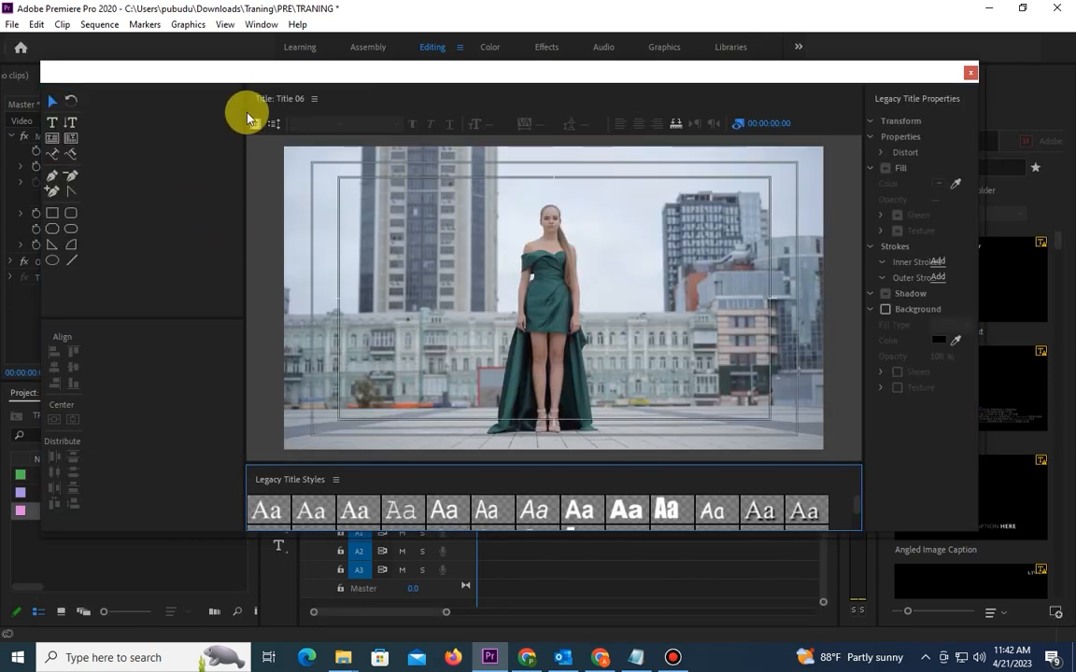
left_click_drag(242, 96, 106, 121)
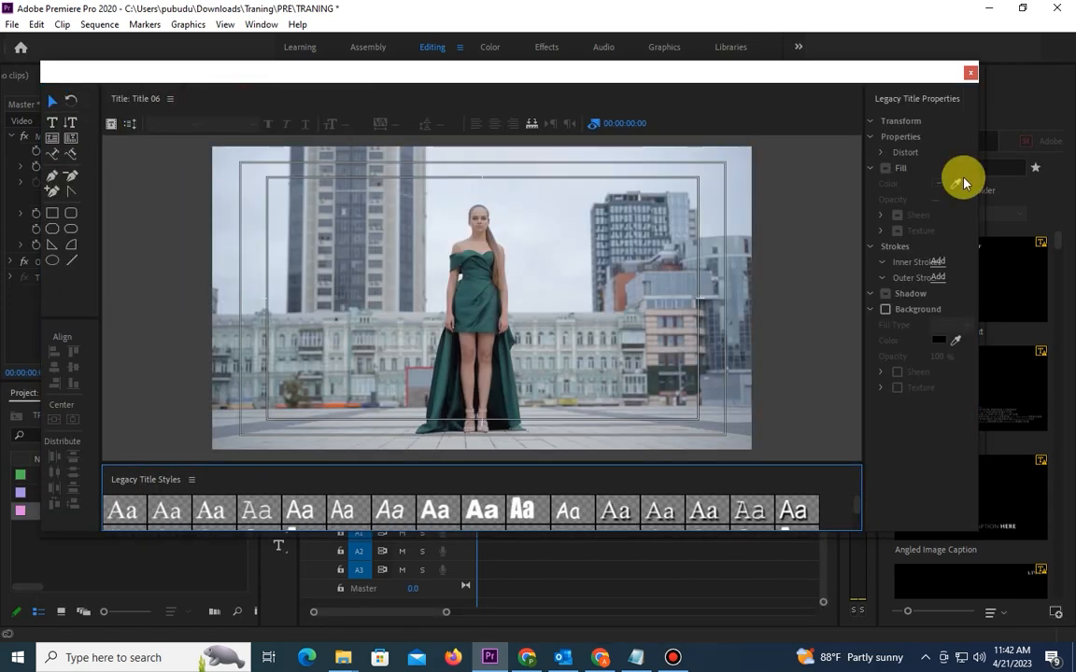
left_click_drag(866, 94, 783, 111)
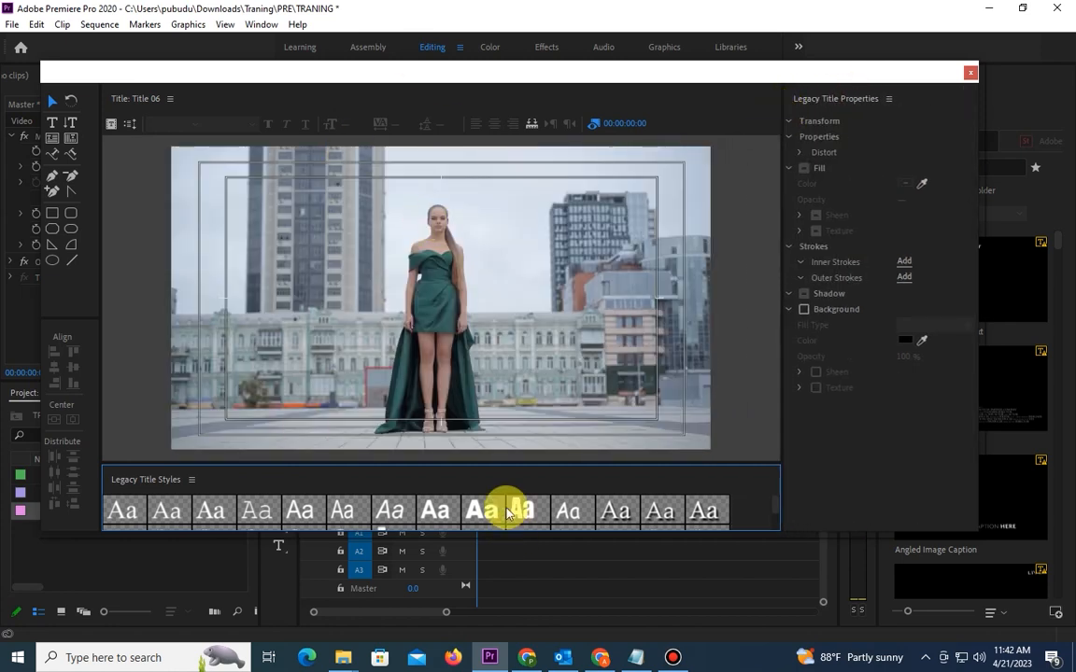
left_click_drag(515, 464, 513, 412)
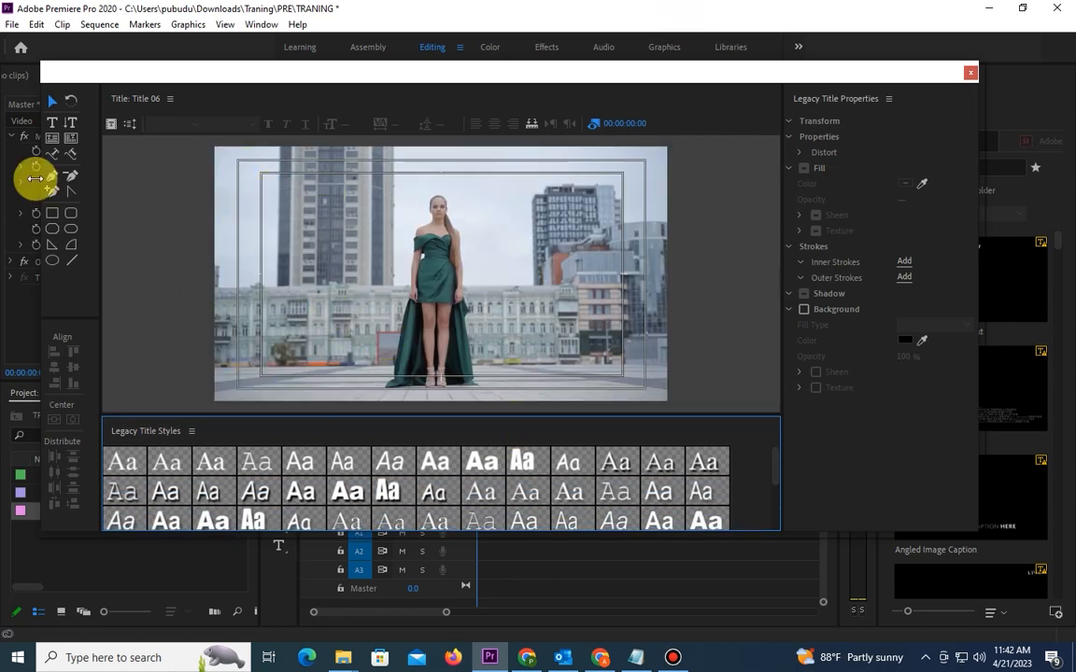
- Add a three-line text block reading "Video Editing", "Place your now" and "Book Online" in the upper-left part of the title frame
left_click(49, 122)
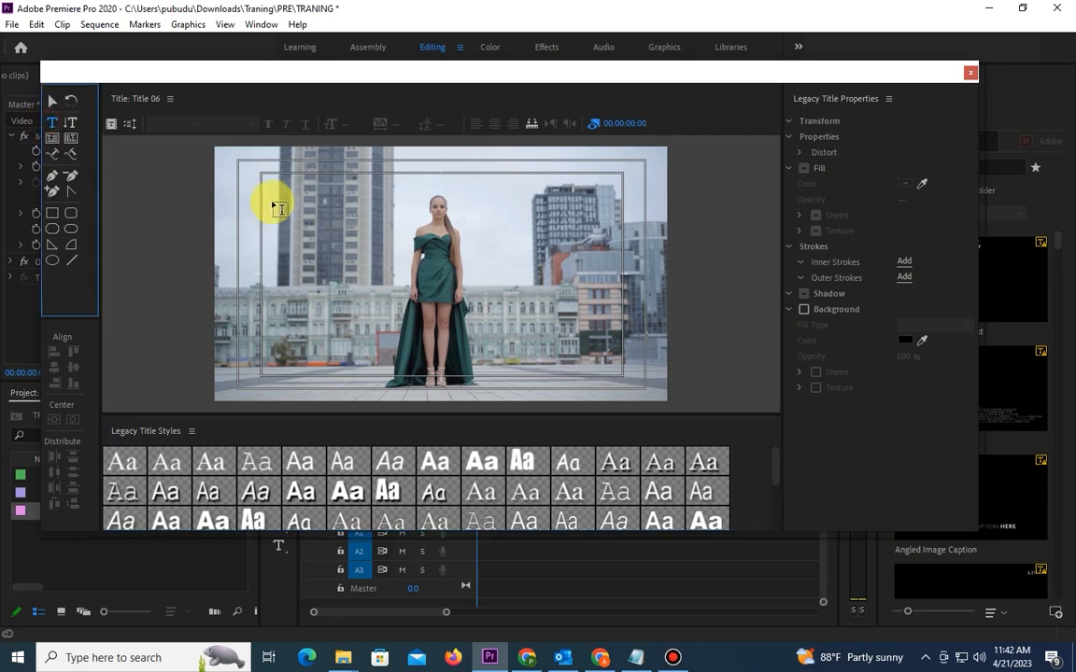
left_click(277, 194)
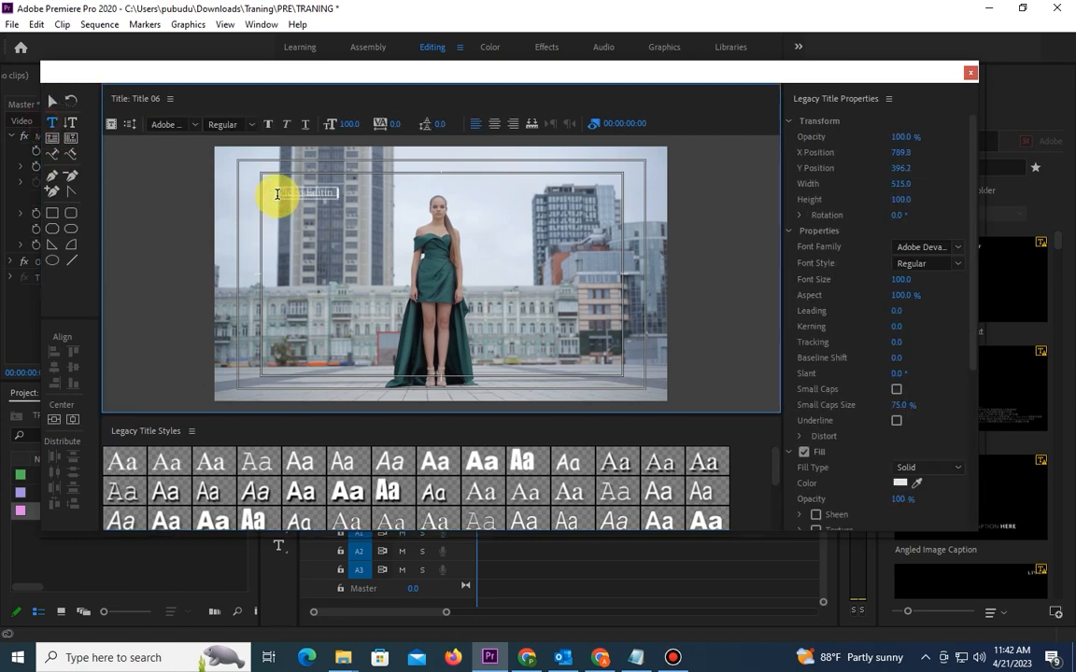
key("Return")
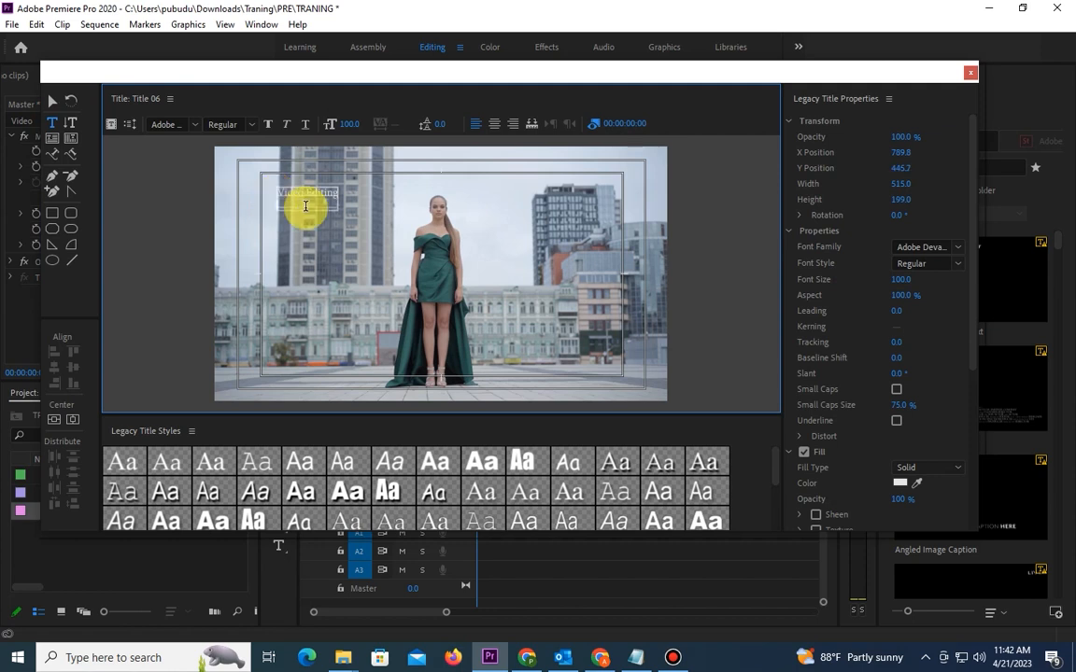
type("Premiere Pro")
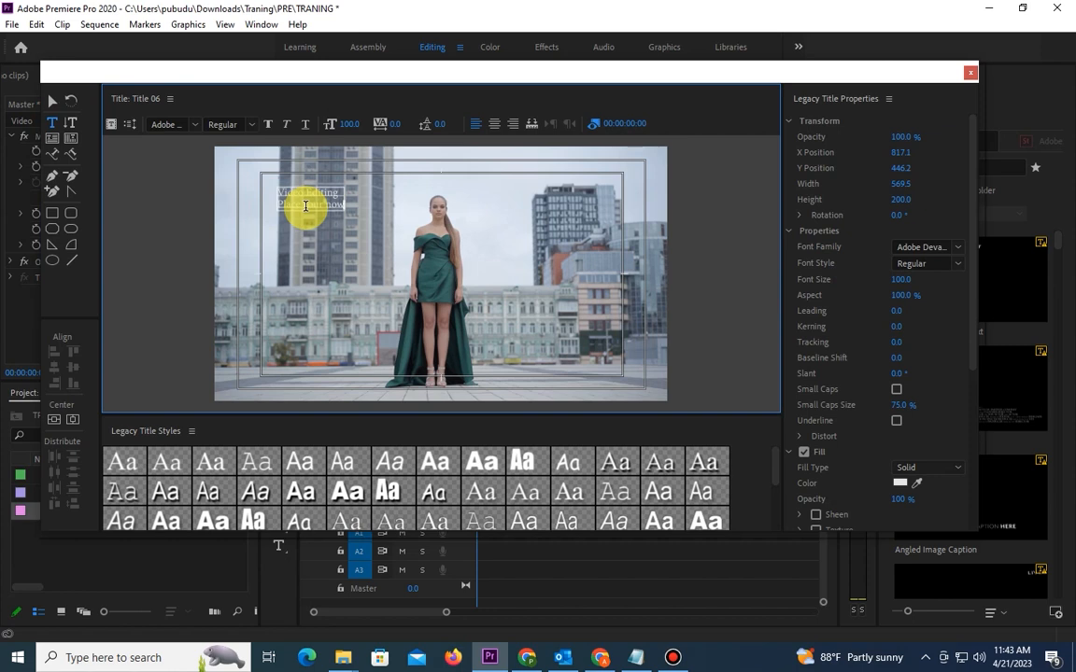
key("Return")
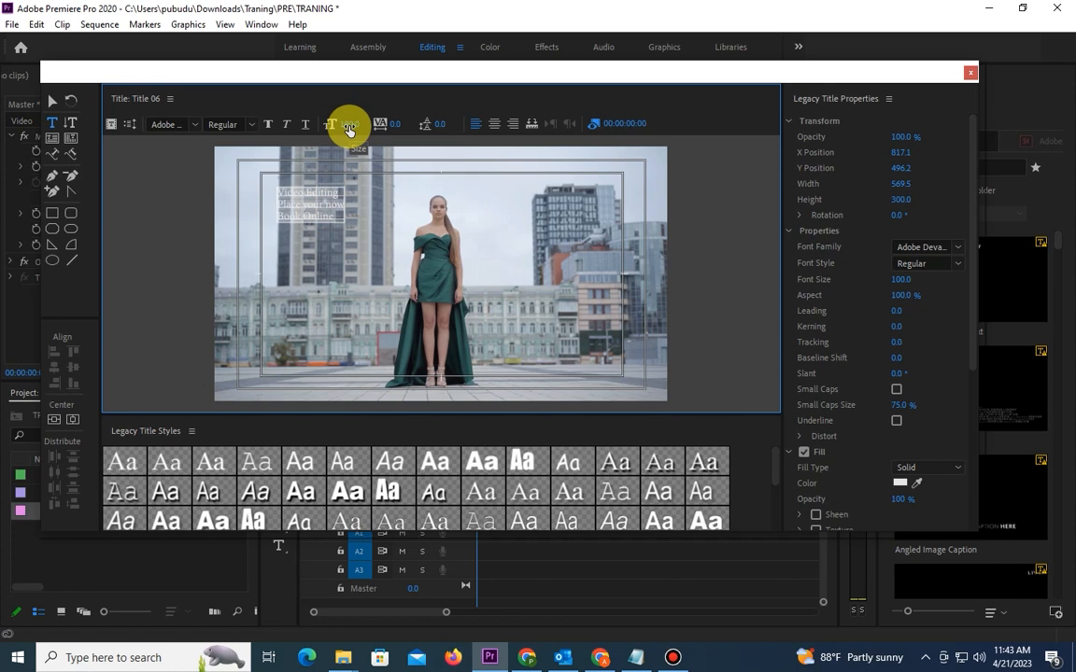
- Set the text block's font size to 180 and its fill colour to near-black 0D0C0C
left_click_drag(349, 129, 420, 129)
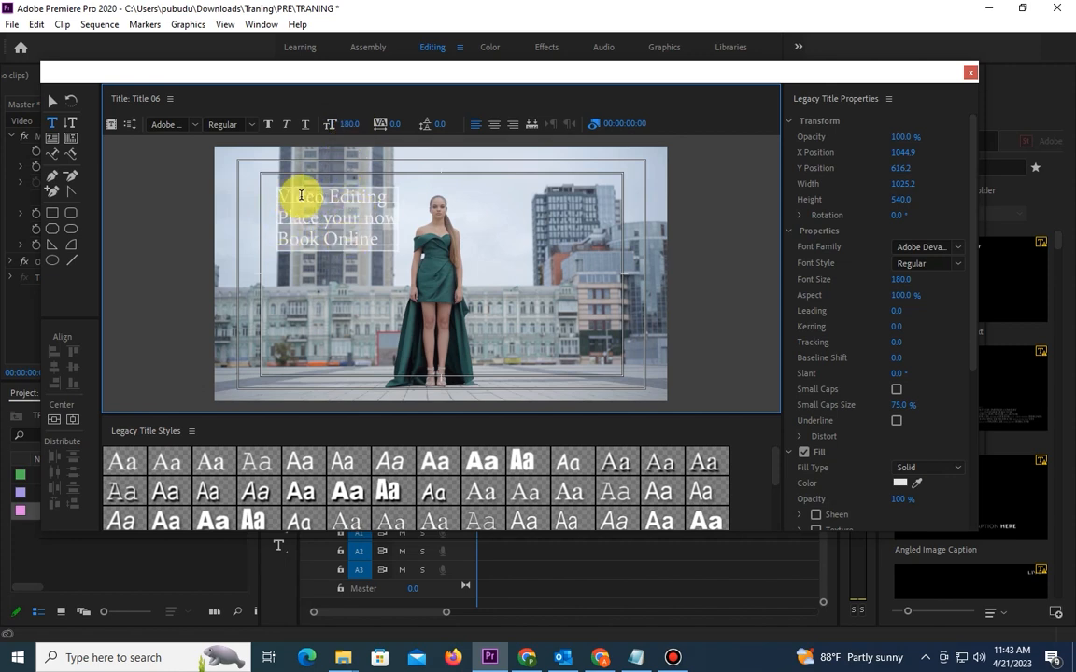
left_click(899, 484)
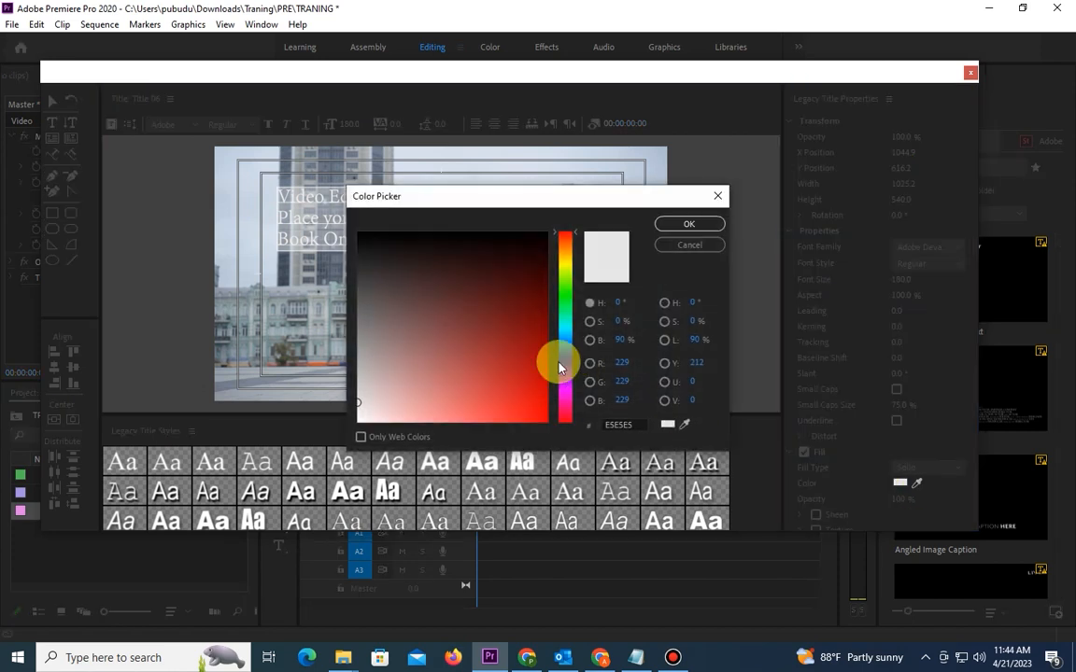
left_click(411, 248)
left_click(375, 240)
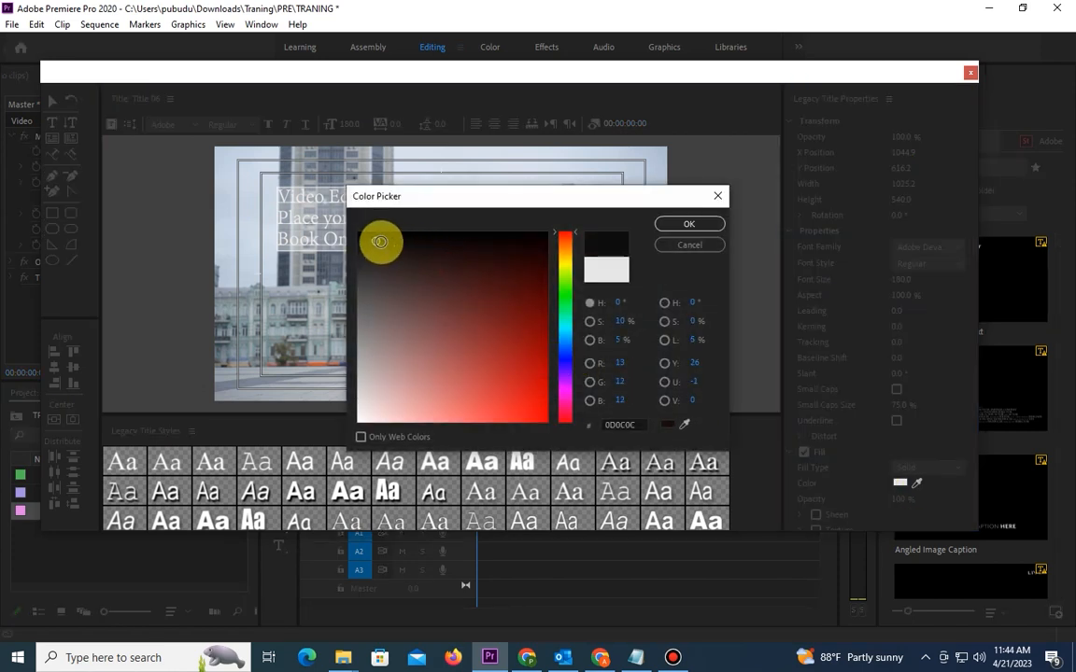
left_click(688, 225)
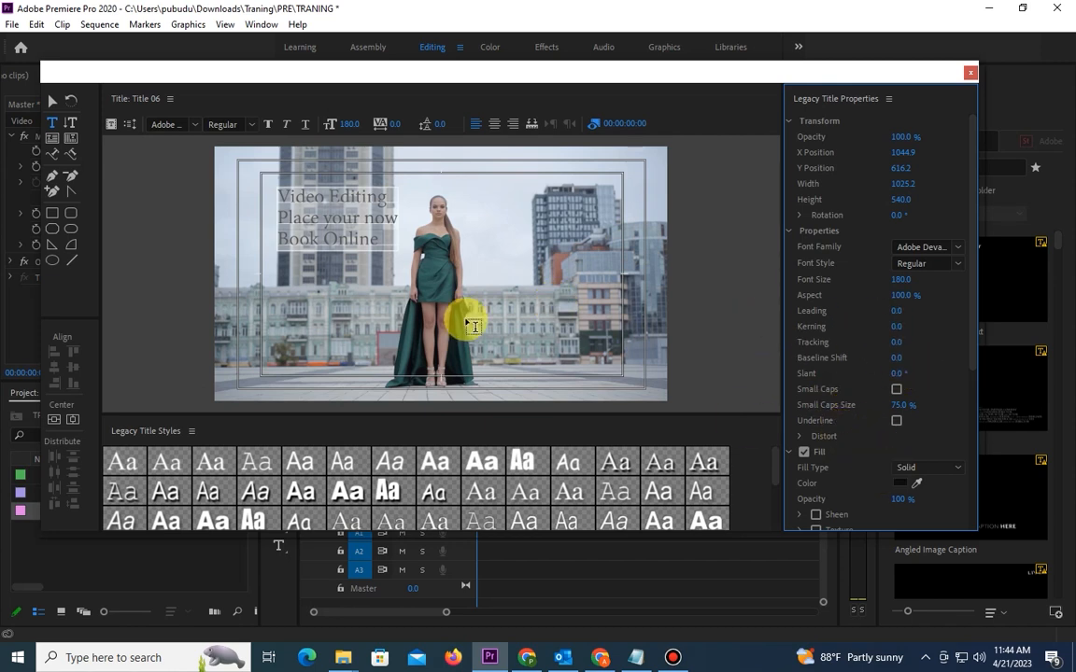
- Make all three lines of the title text bold
left_click_drag(380, 243, 257, 196)
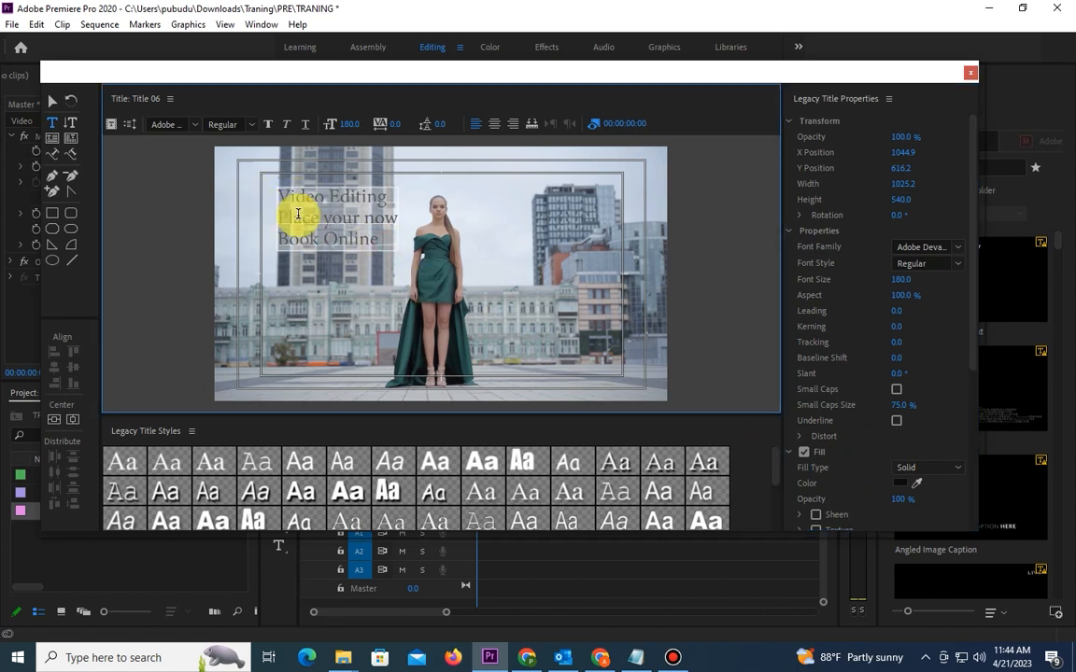
left_click(268, 125)
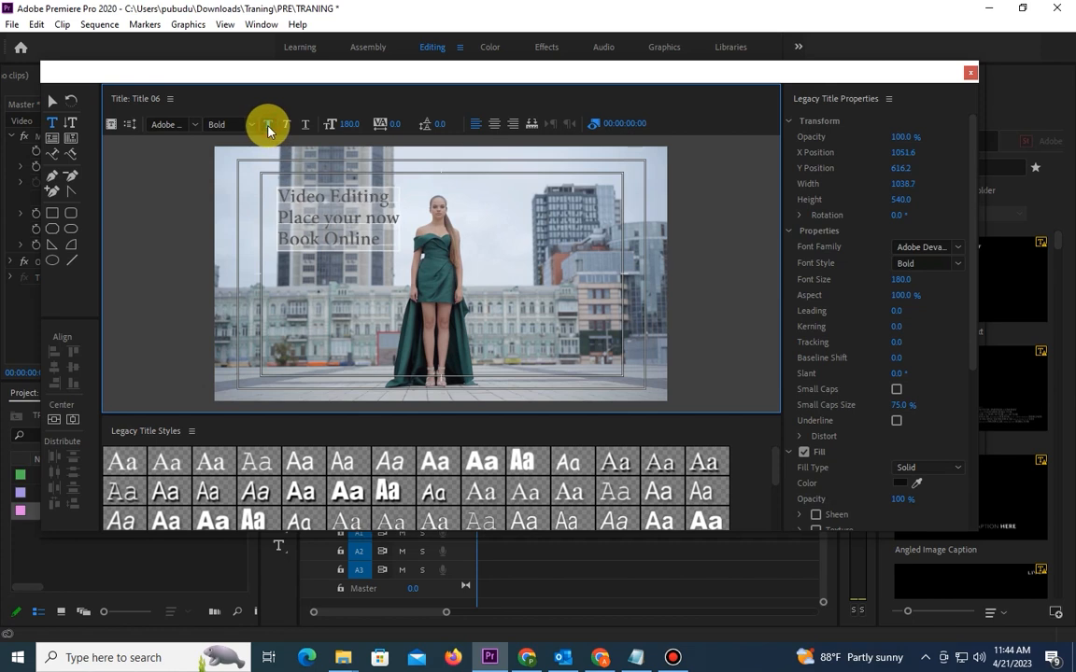
left_click(308, 205)
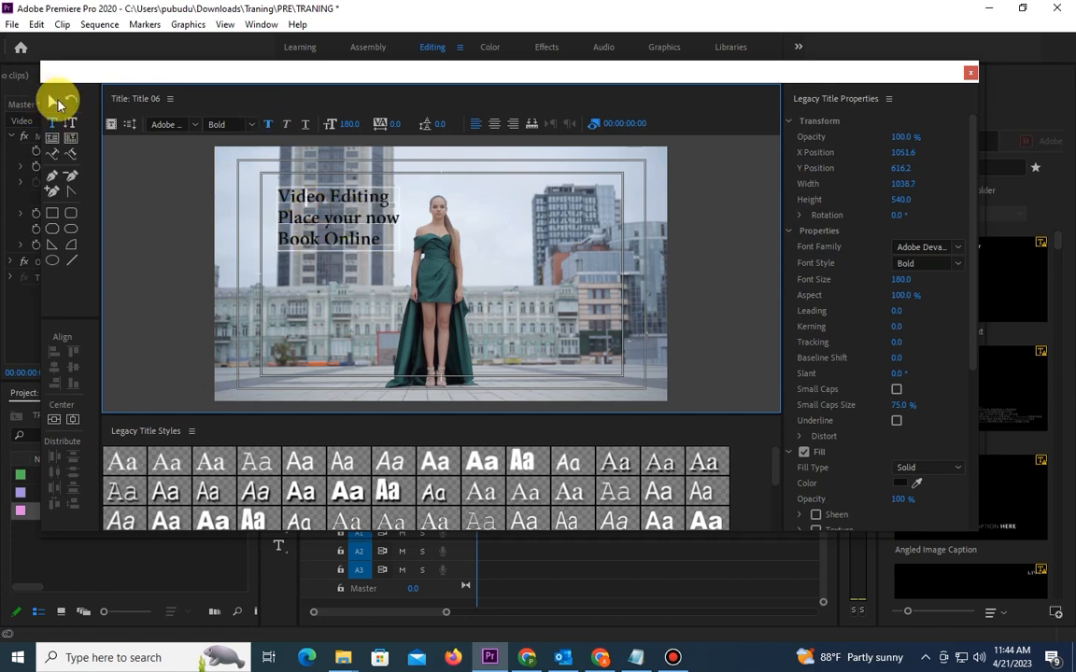
- Move the text block to the upper-right area beside the woman, at about X 2737, Y 591
left_click(66, 122)
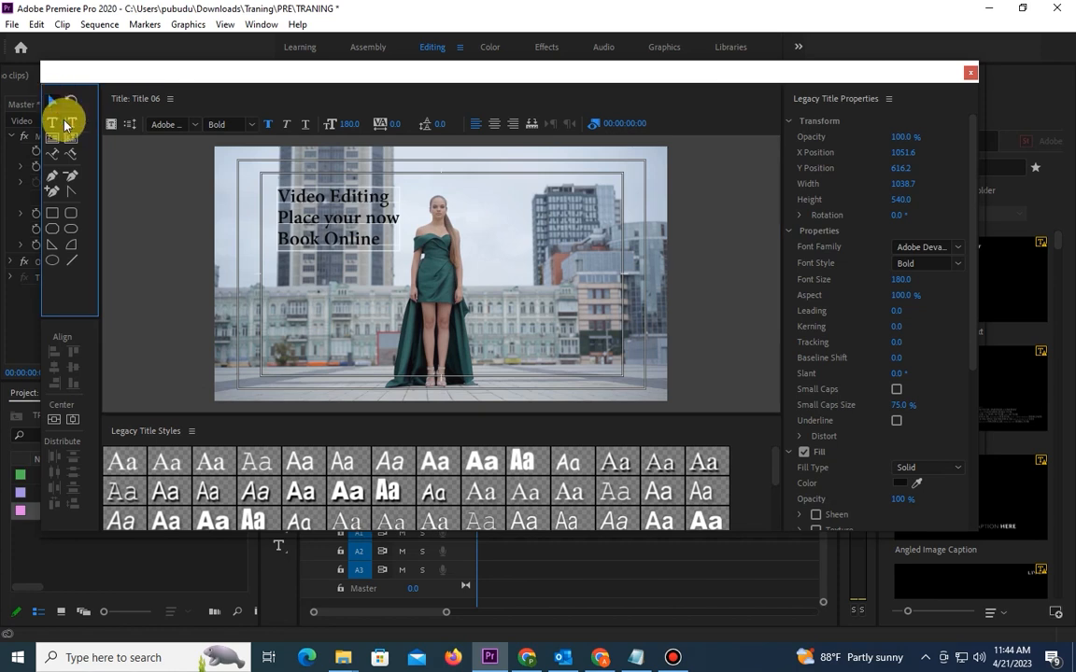
left_click_drag(343, 227, 535, 240)
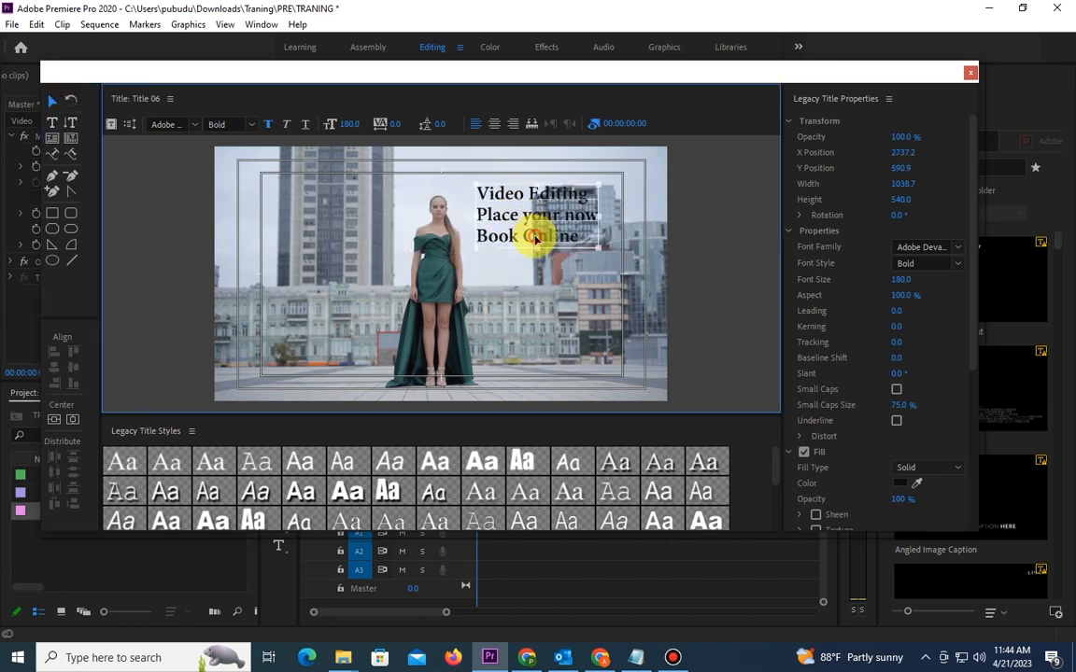
left_click(529, 277)
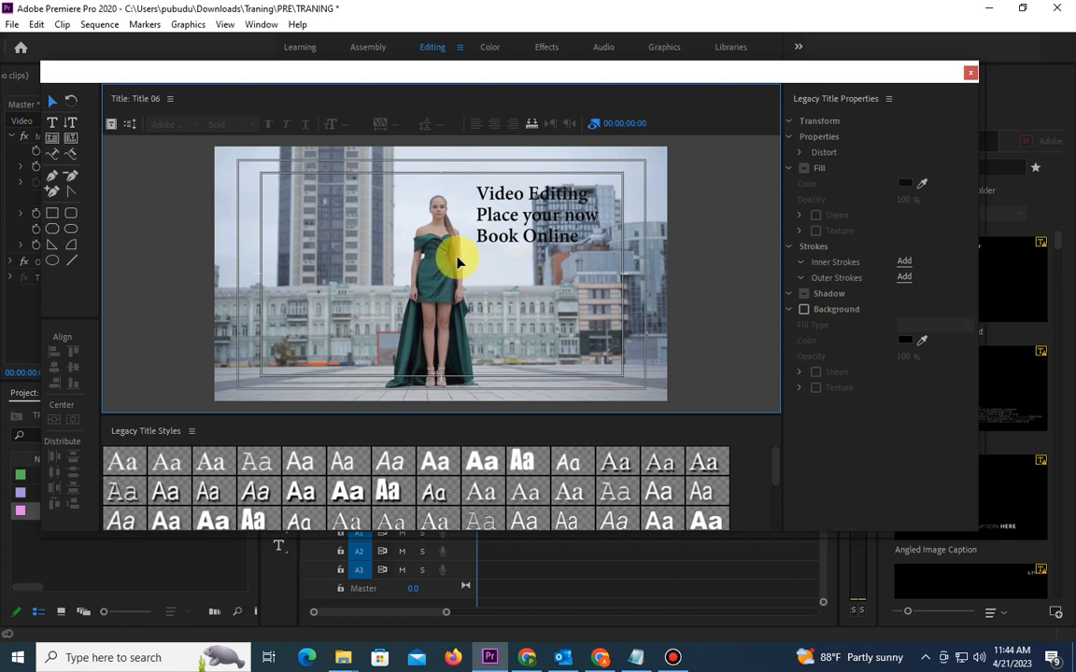
- Try the blue gradient title style on all three lines of text, and undo it
left_click(52, 129)
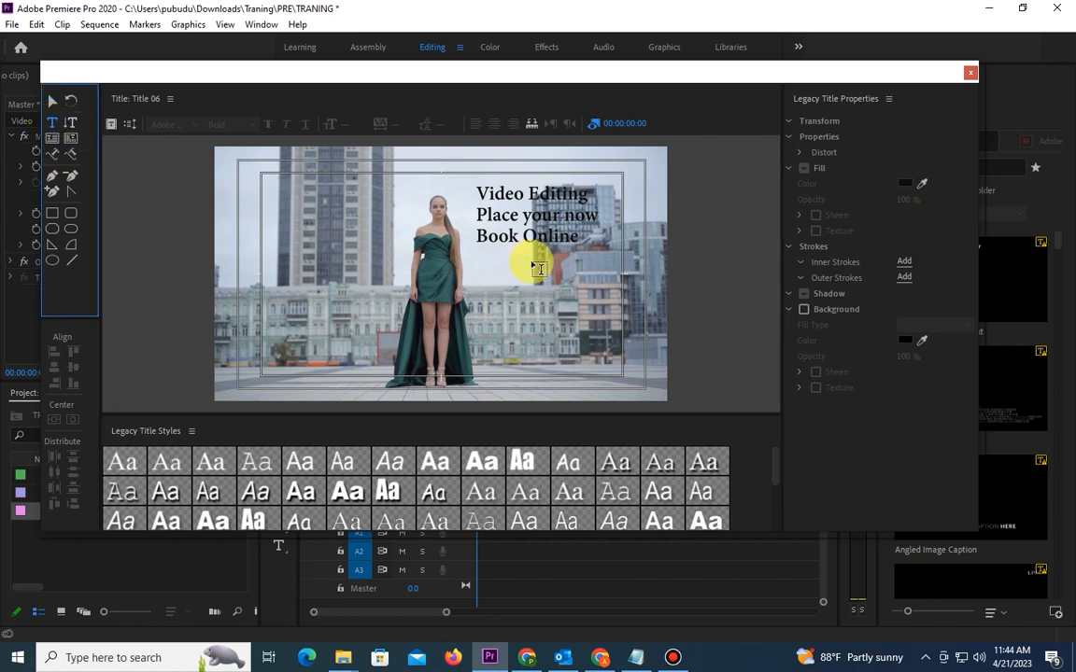
left_click(521, 216)
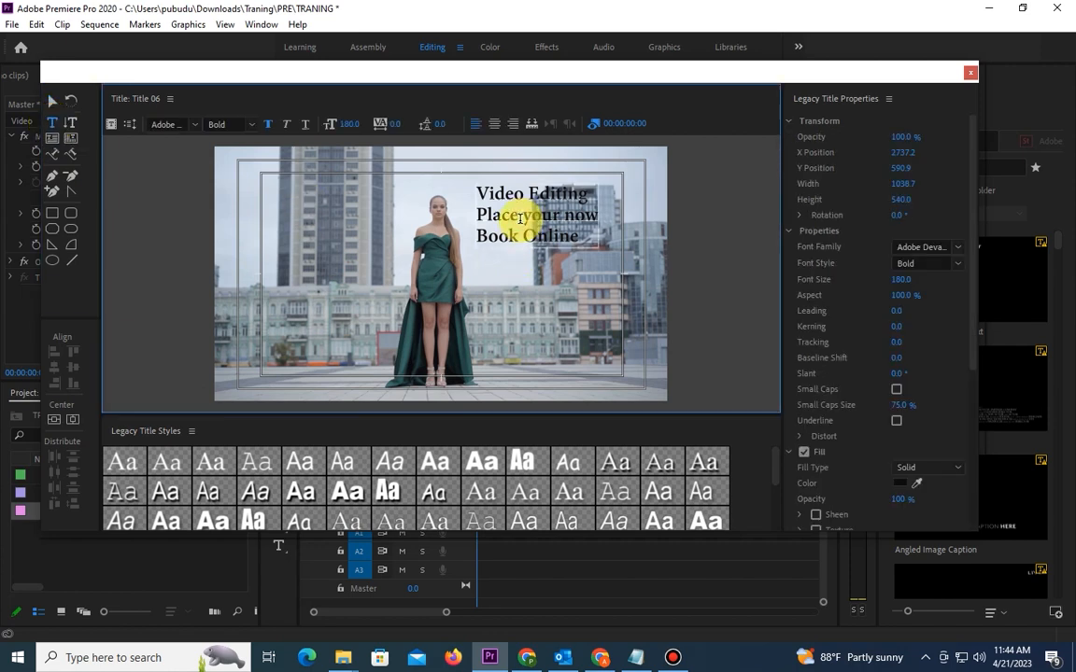
key("ctrl+a")
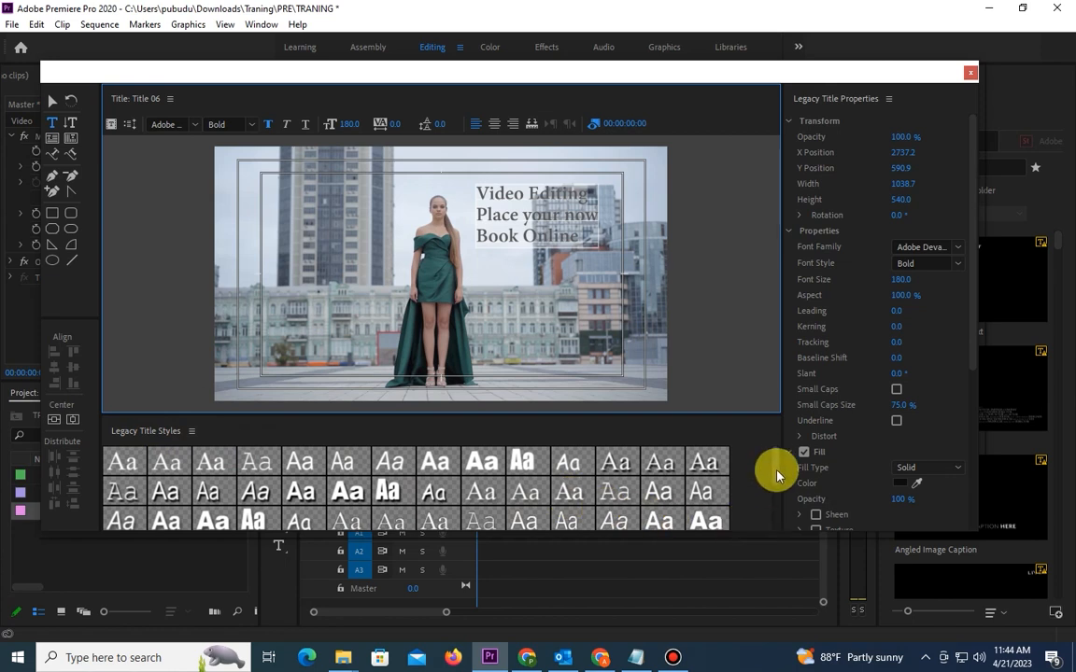
scroll(776, 467, "down", 3)
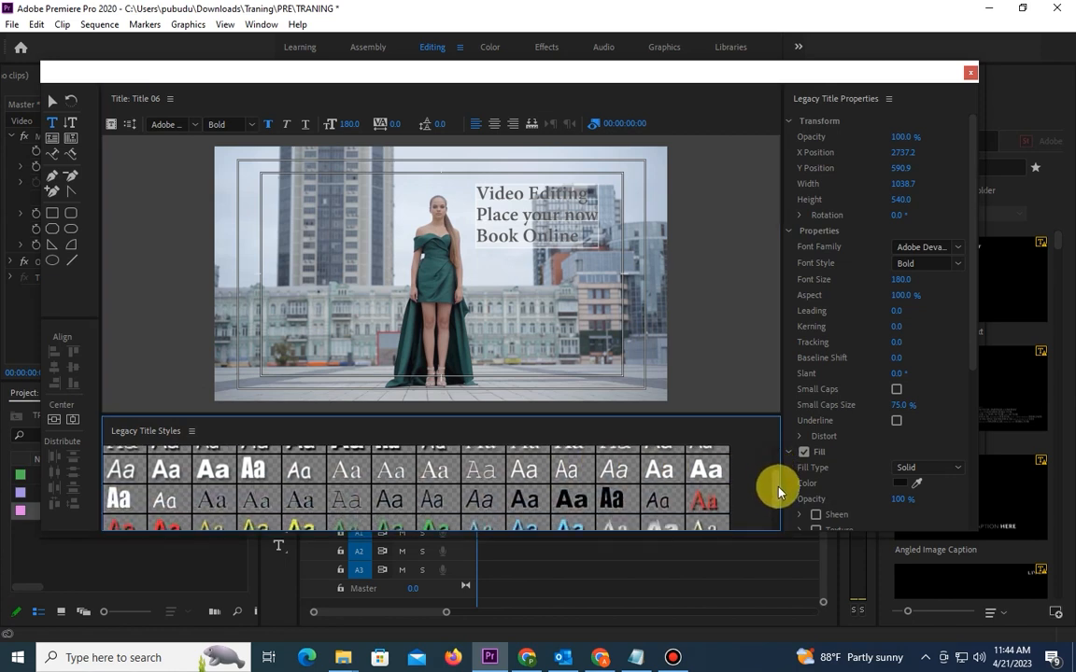
scroll(779, 503, "down", 2)
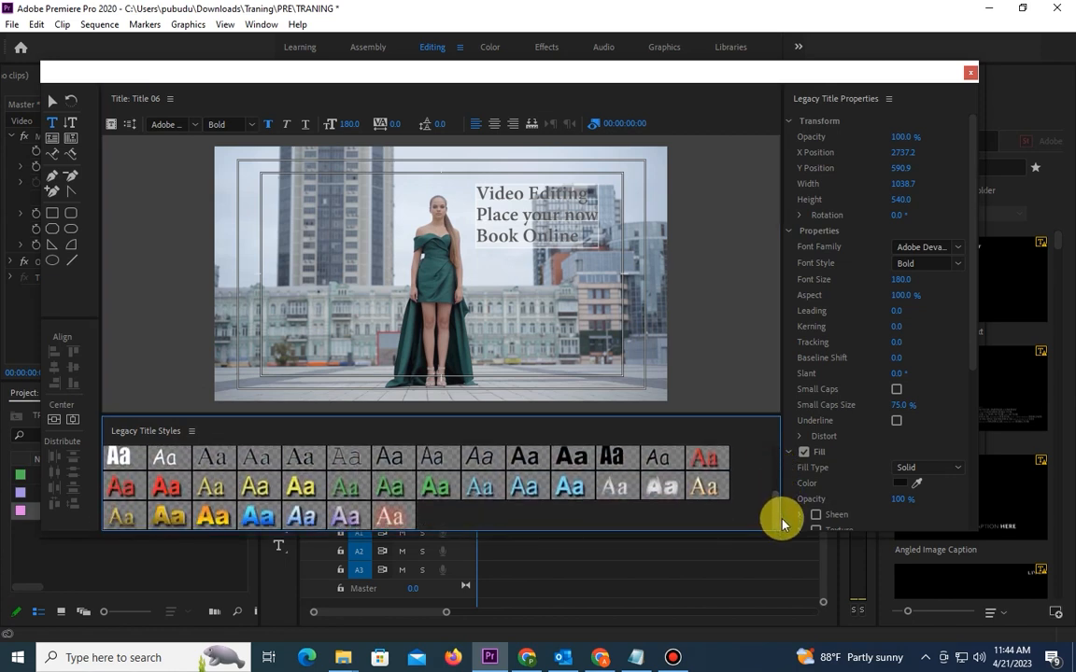
left_click(259, 519)
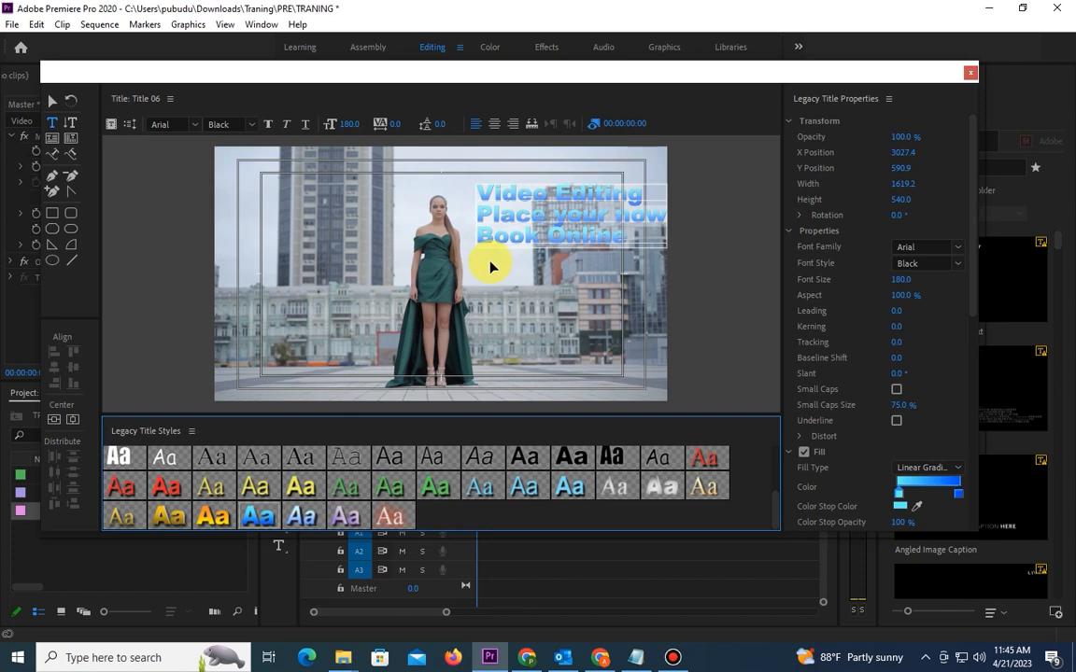
key("ctrl+z")
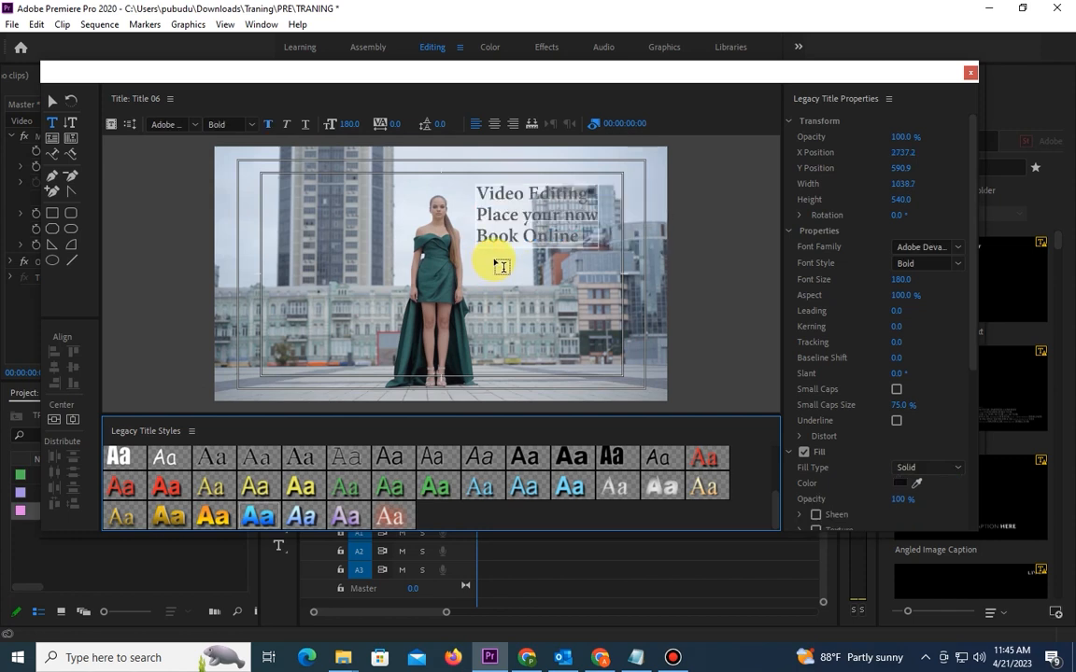
- Apply the orange-to-yellow gradient title style to the "Video Editing" line only
left_click_drag(480, 193, 593, 197)
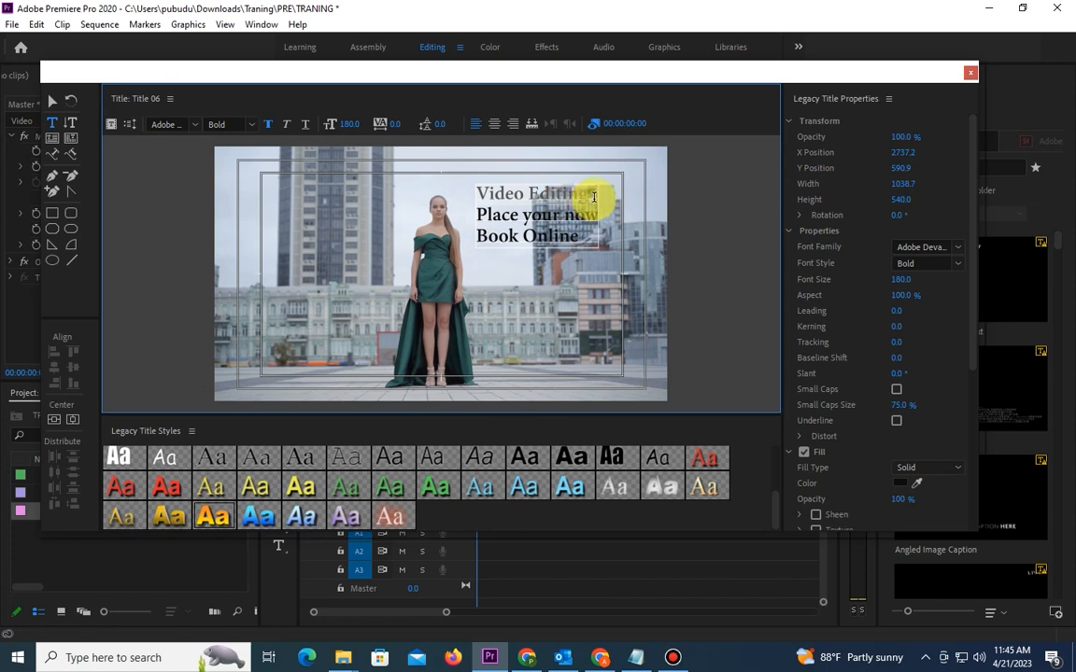
left_click(485, 200)
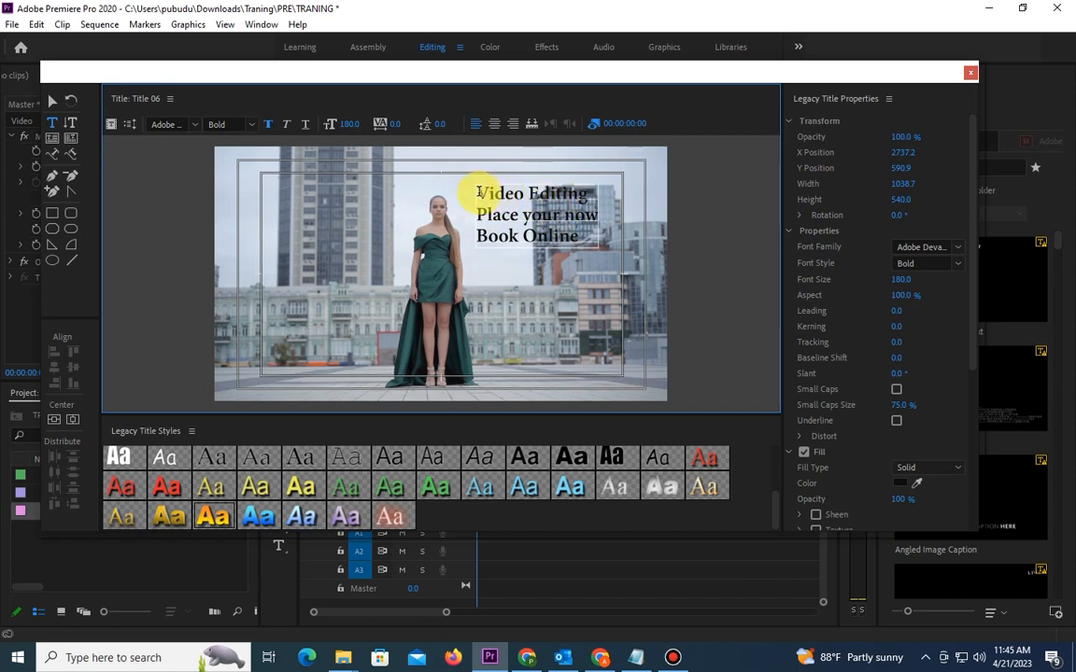
left_click_drag(479, 192, 606, 201)
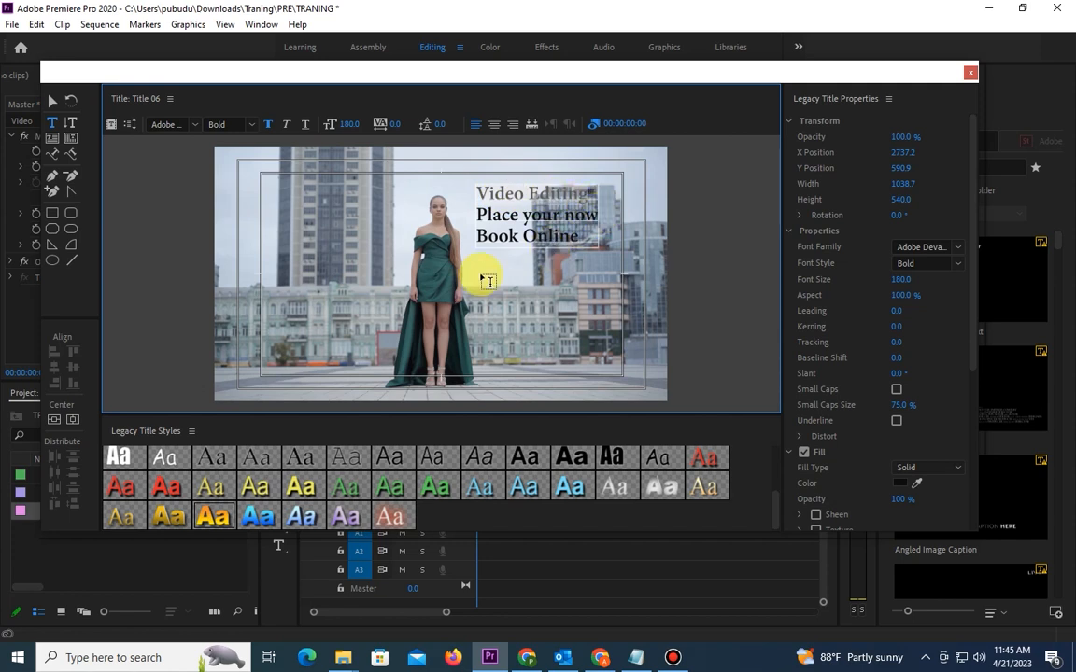
left_click(213, 519)
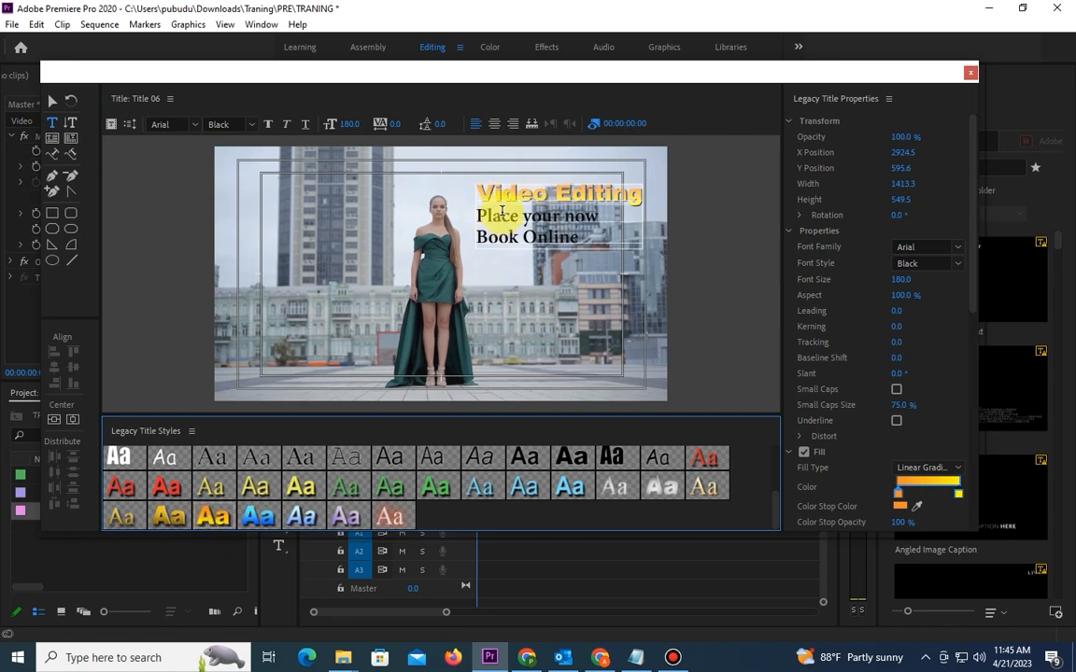
- Apply the bold green title style to "Place your now" and the bold red title style to "Book Online"
left_click(551, 214)
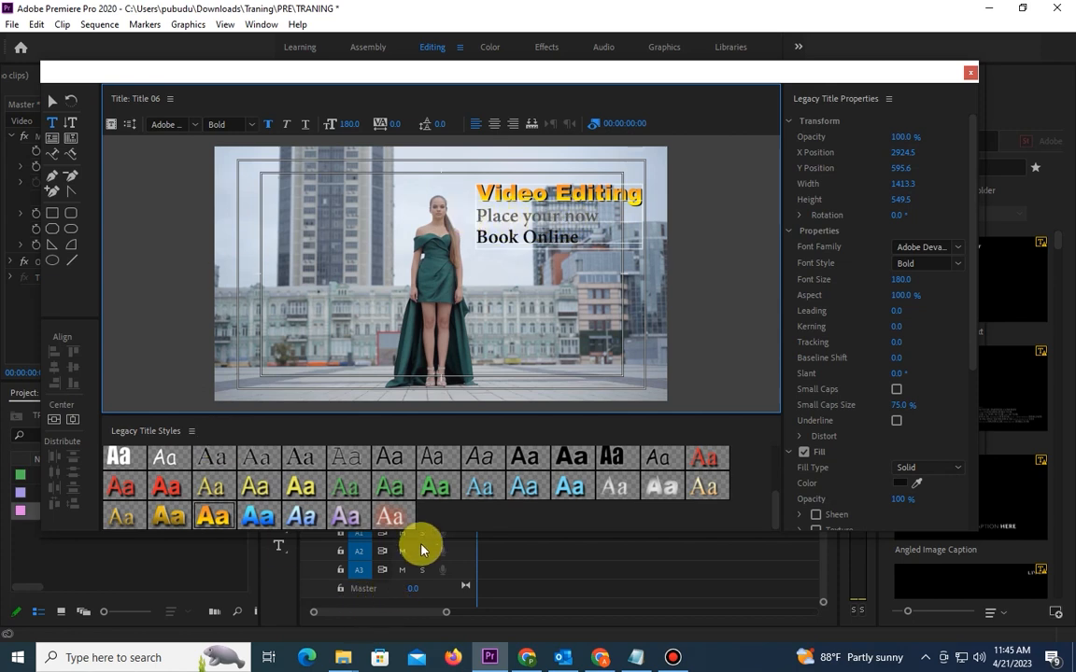
left_click(436, 487)
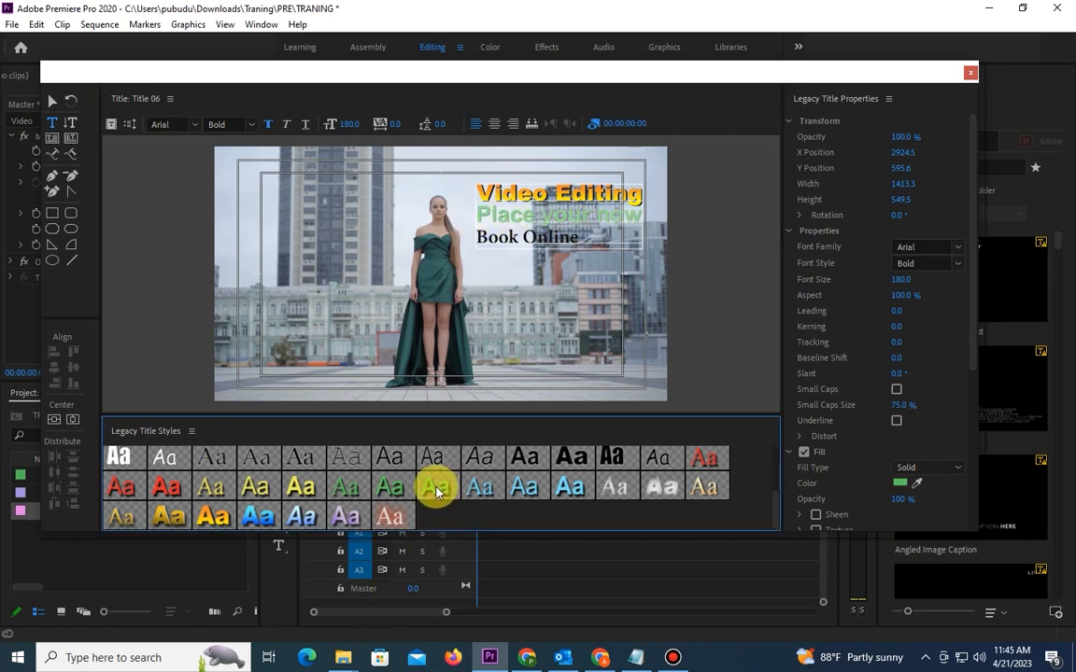
left_click(596, 240)
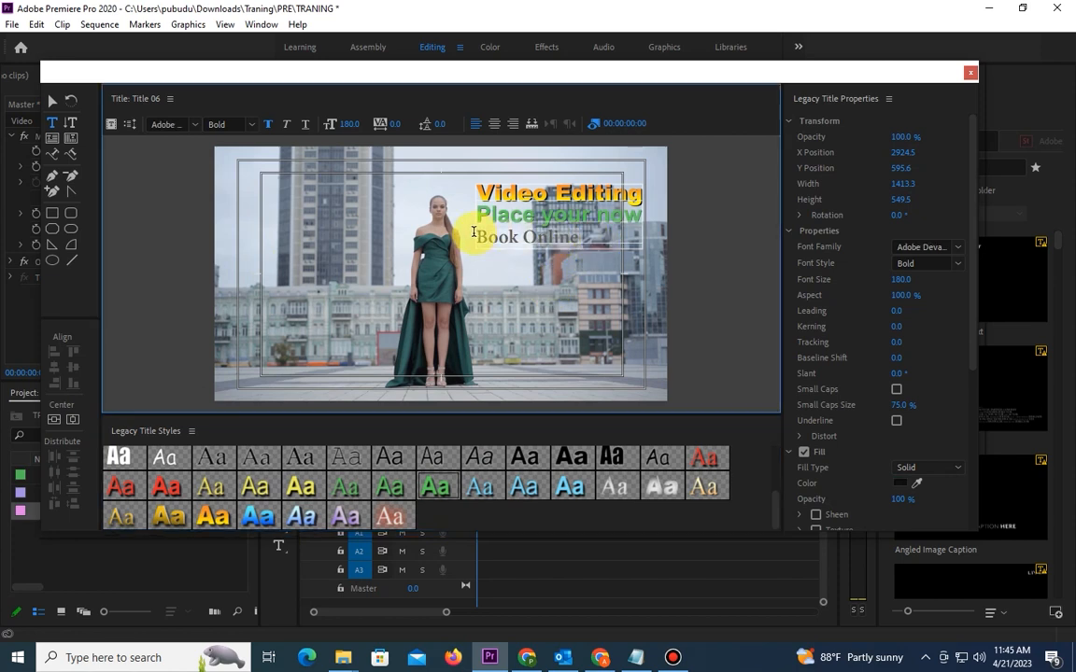
left_click(157, 488)
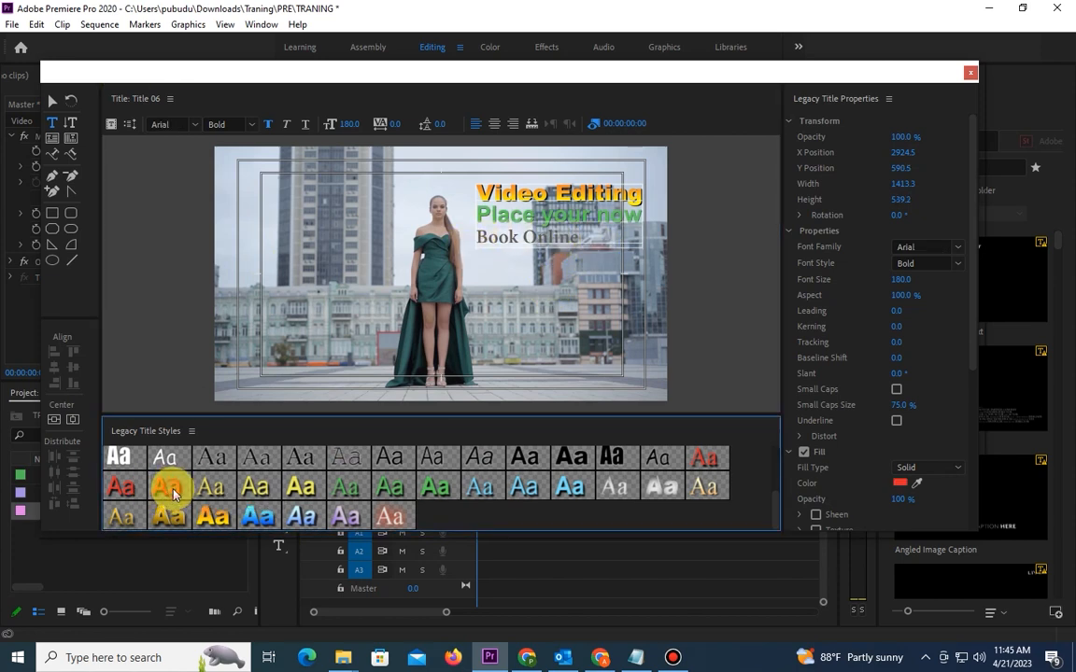
- Move the three-line text block to the upper-left area of the video frame, at about X 967, Y 401
left_click(543, 224)
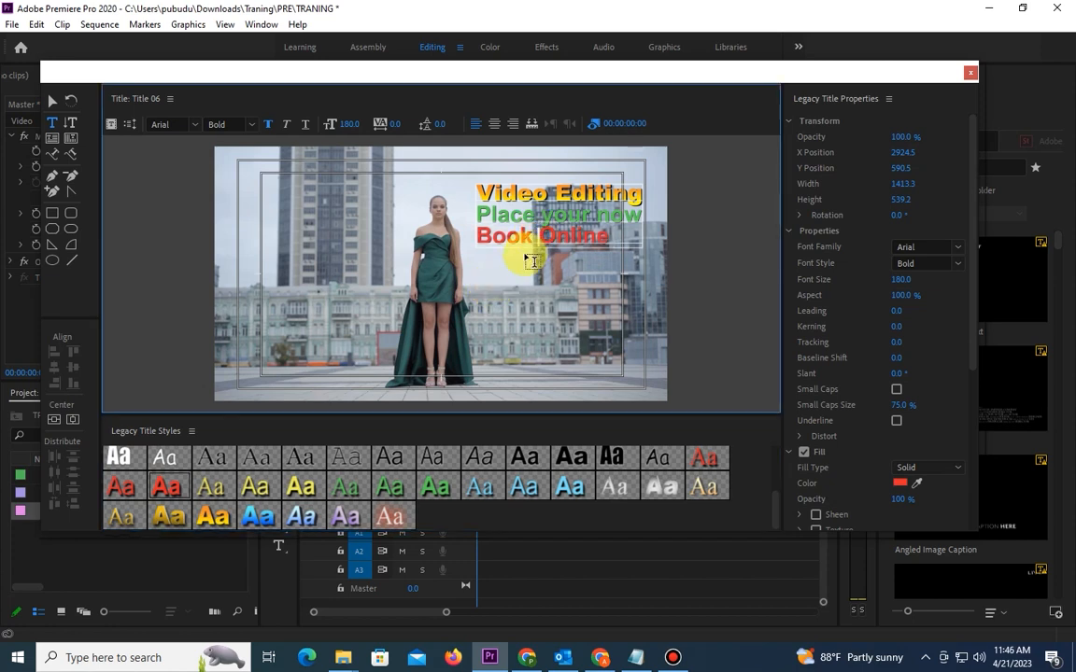
left_click(52, 105)
left_click(568, 213)
left_click_drag(567, 213, 366, 194)
left_click(400, 220)
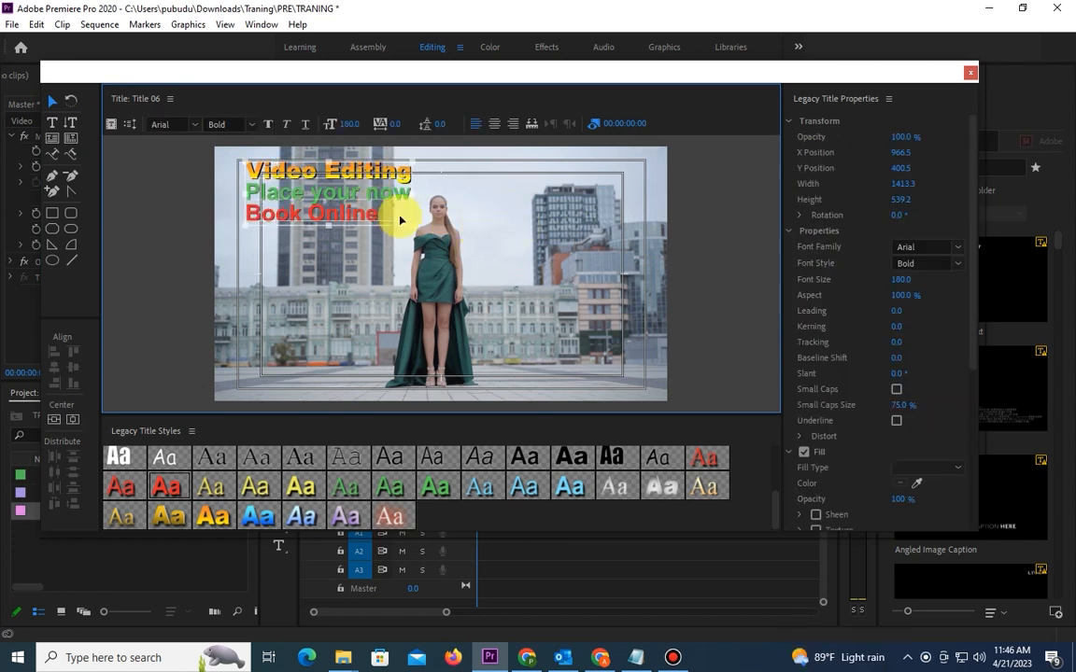
left_click(520, 218)
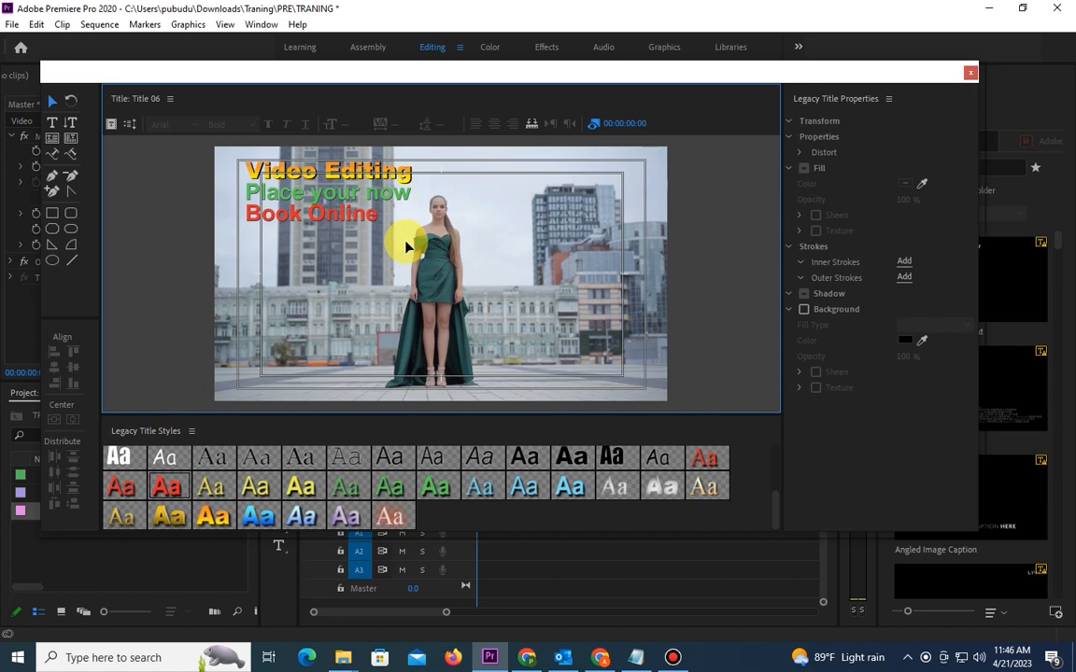
- Close the title designer and place Title 06 on track V2 above the start of the video clip, previewing it at 00:00:01:00
left_click(969, 75)
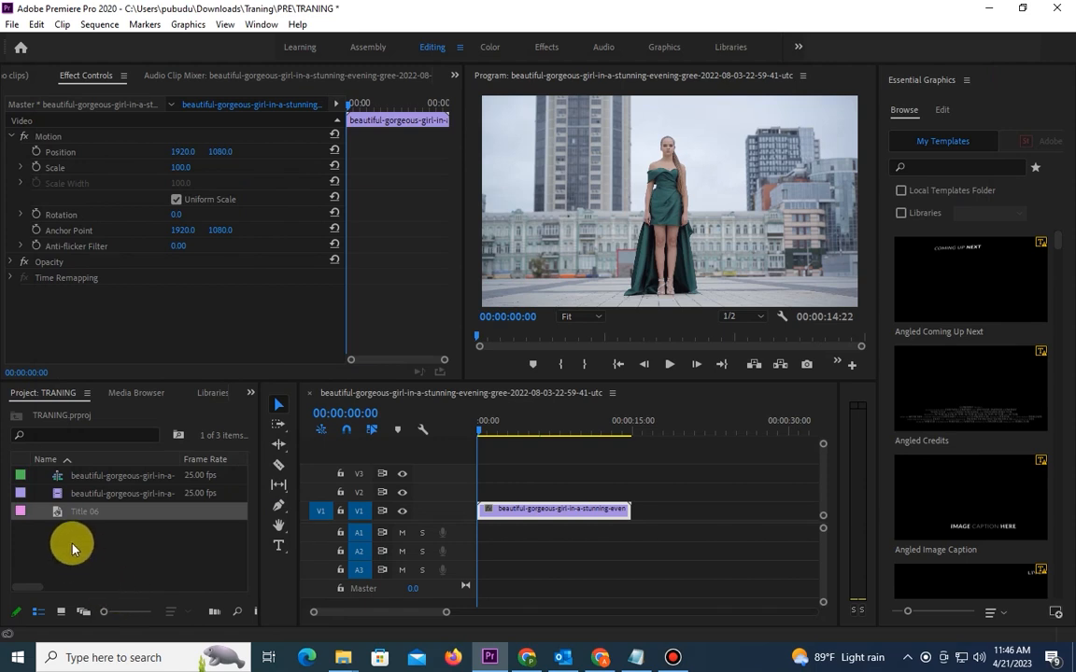
left_click_drag(73, 520, 484, 489)
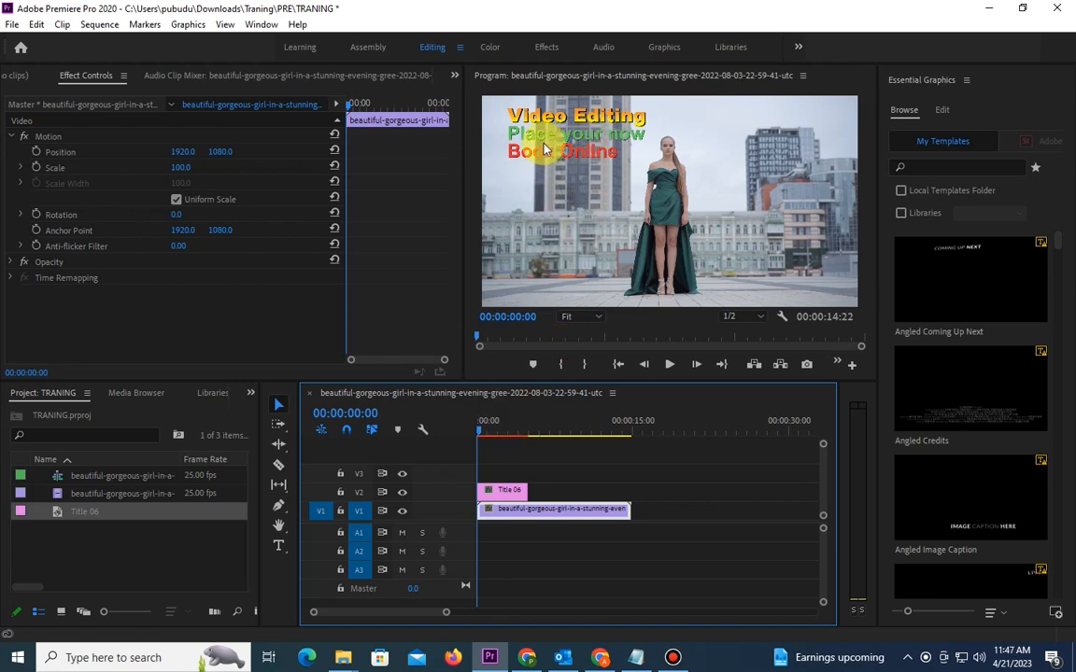
left_click(486, 425)
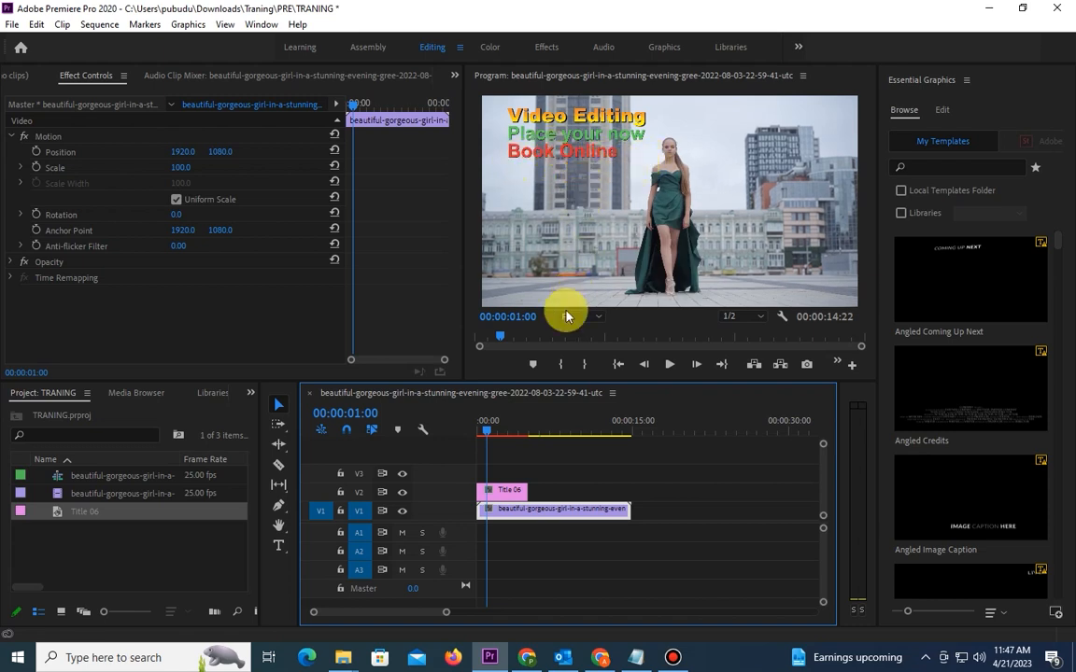
- Reopen Title 06 from the timeline and extend its last text line to read "Book Online Now", removing extra trailing spaces
left_click(511, 492)
double_click(505, 493)
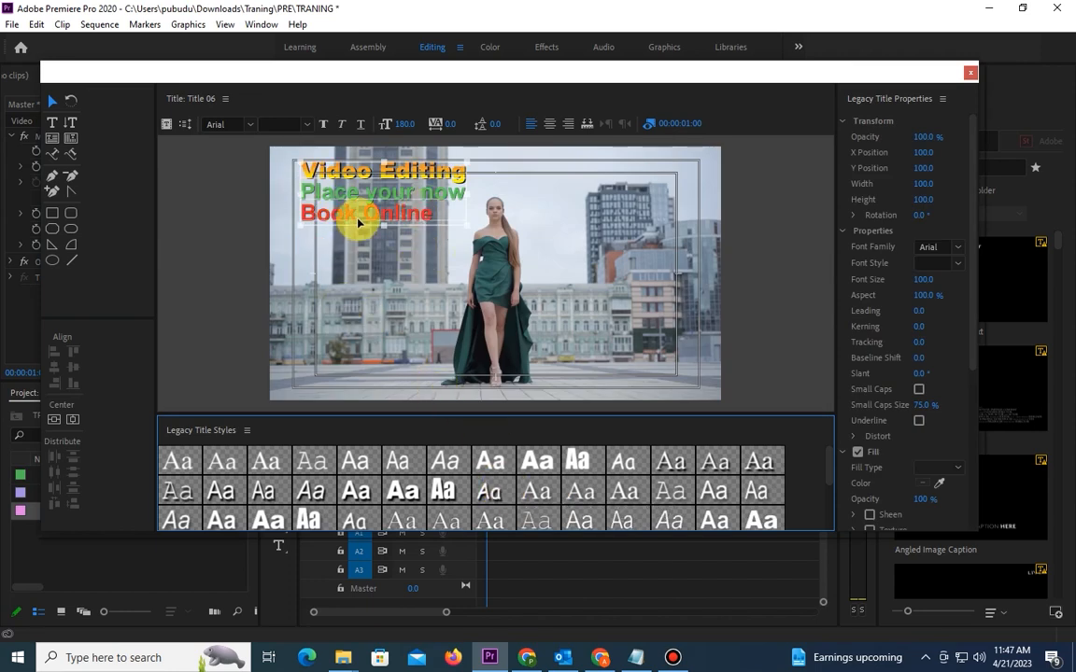
left_click(52, 125)
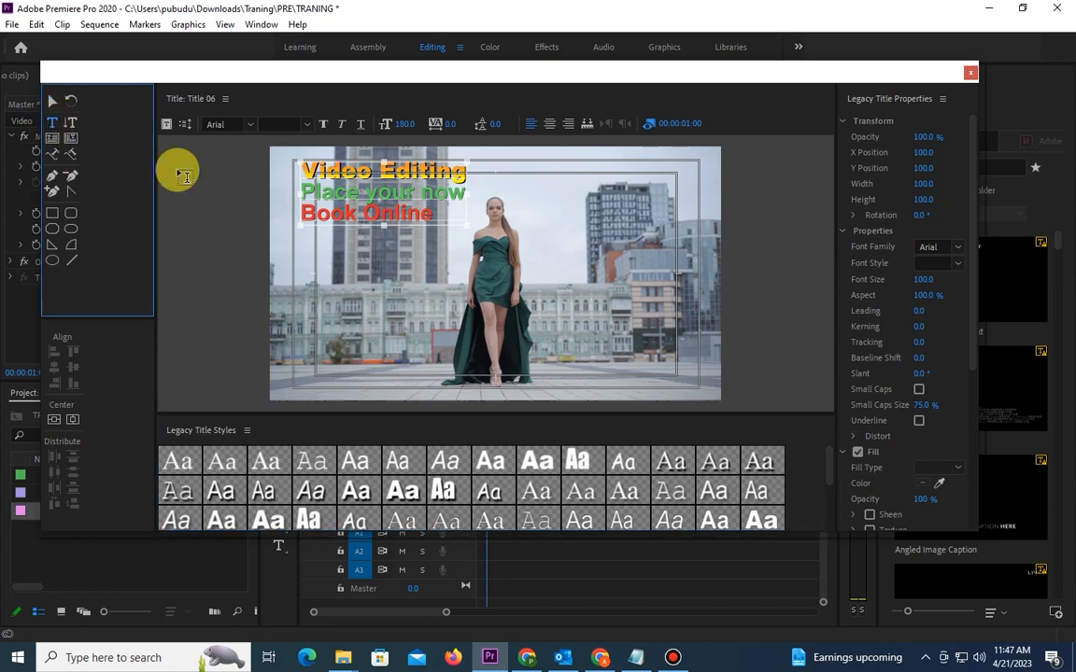
left_click(432, 215)
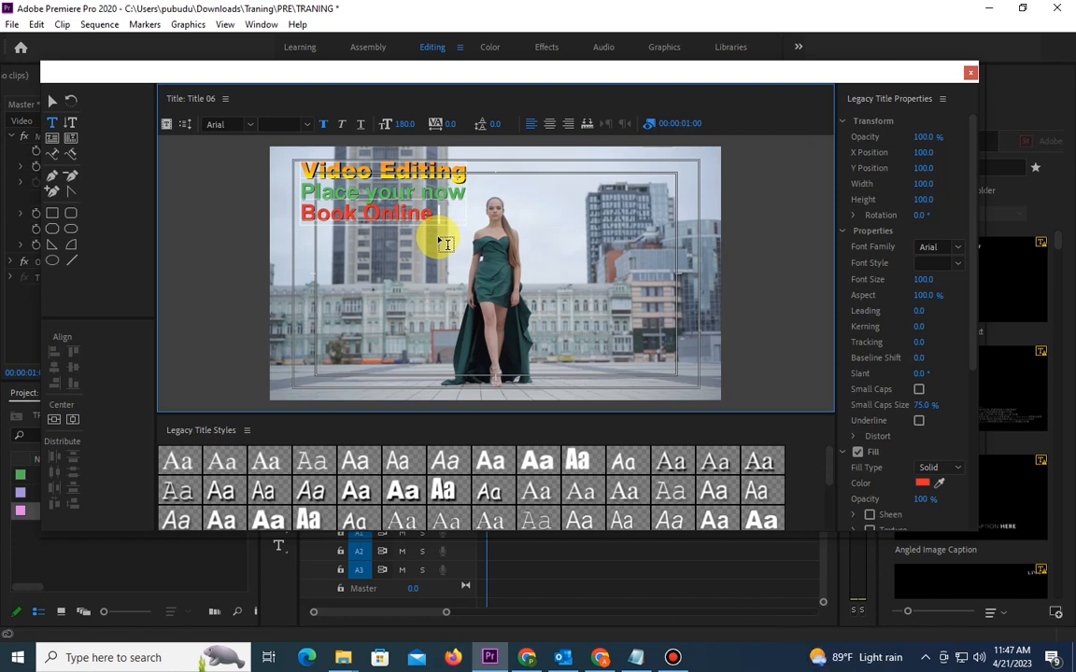
type("Now")
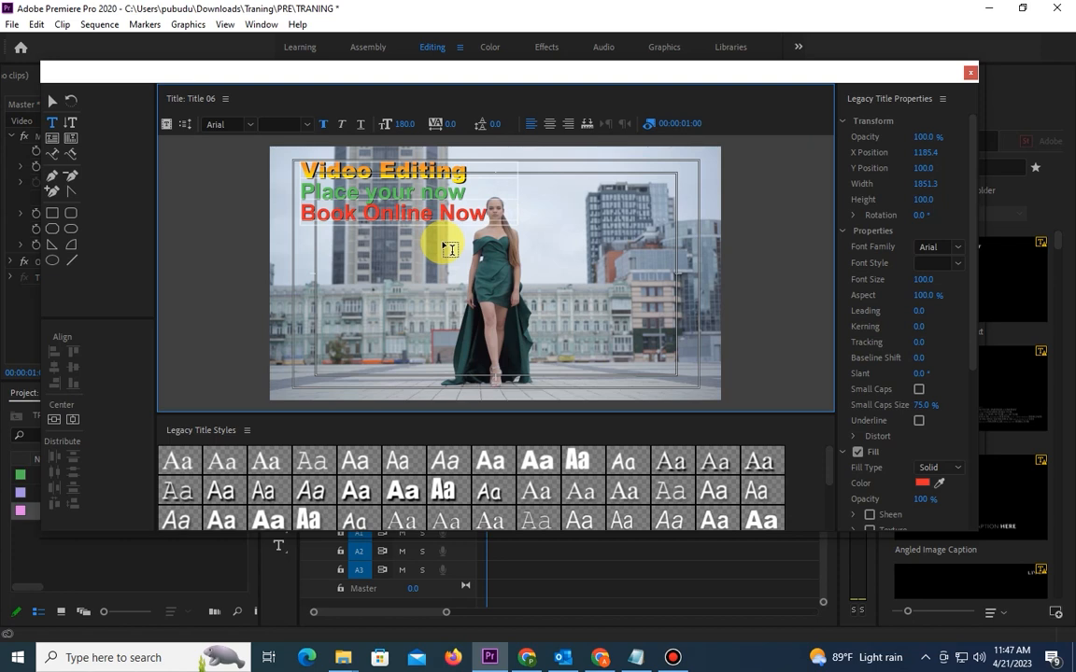
key("BackSpace")
key("BackSpace")
key("BackSpace")
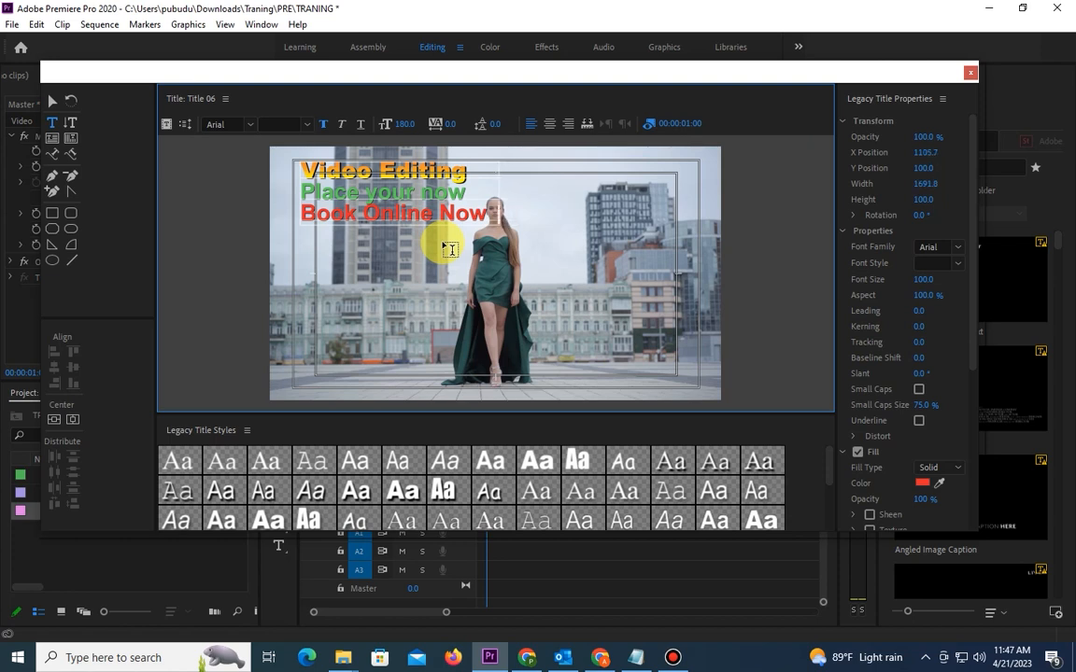